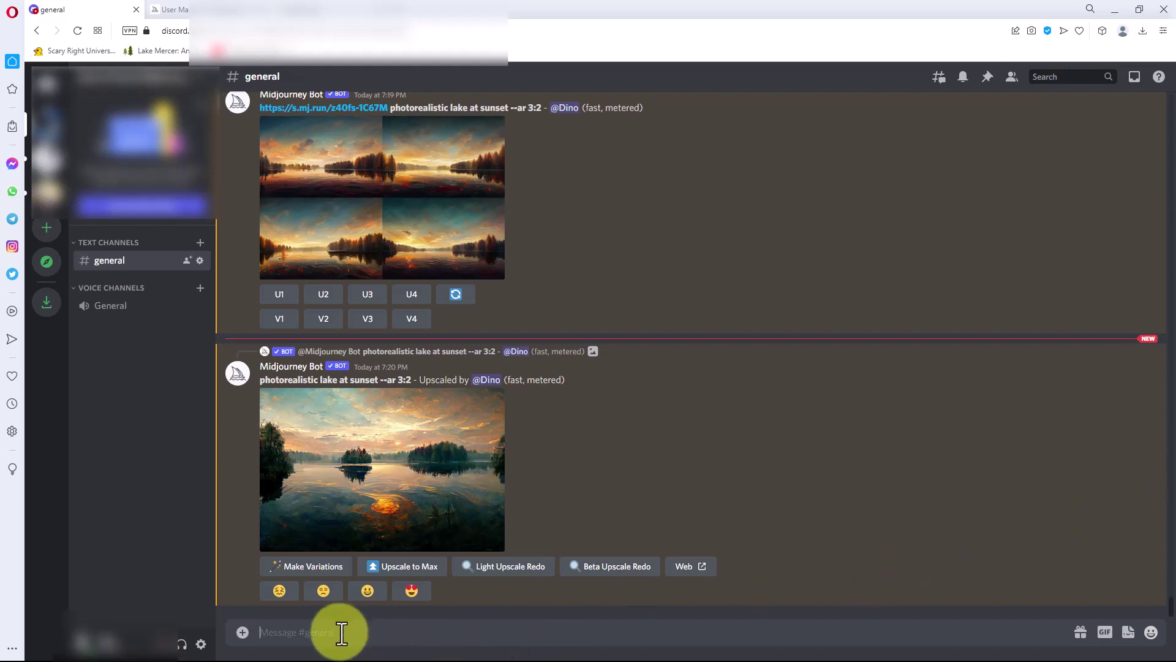
- Send Midjourney the /imagine prompt 'photo real lake at sunset --ar 3:2'
text(/i)
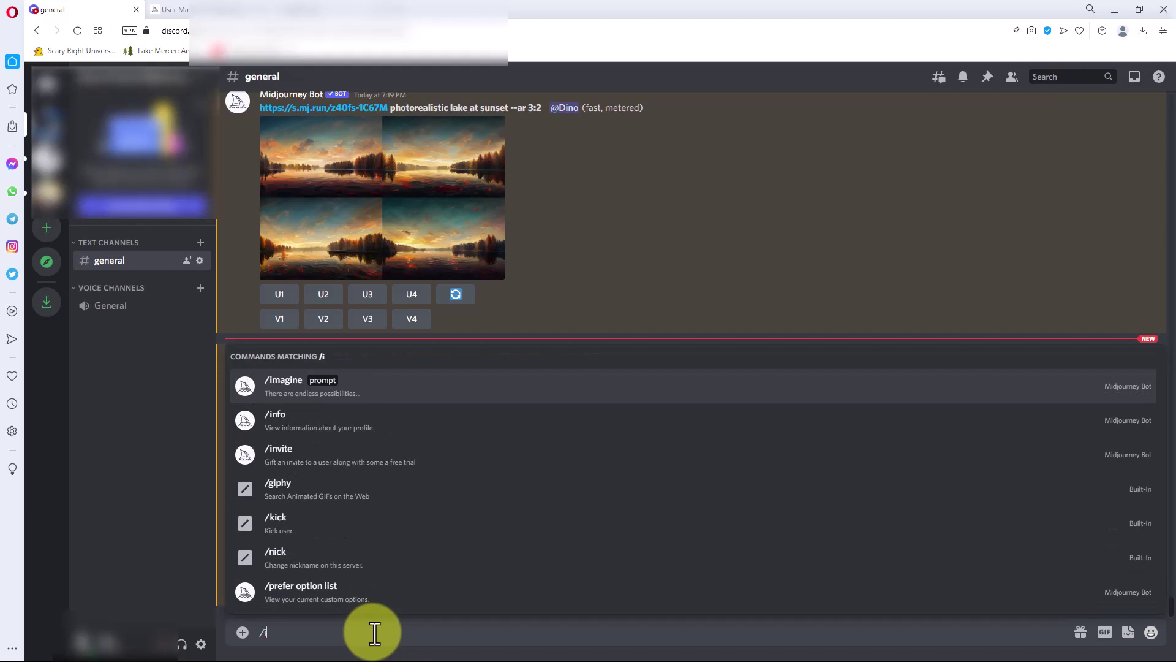
text(magine)
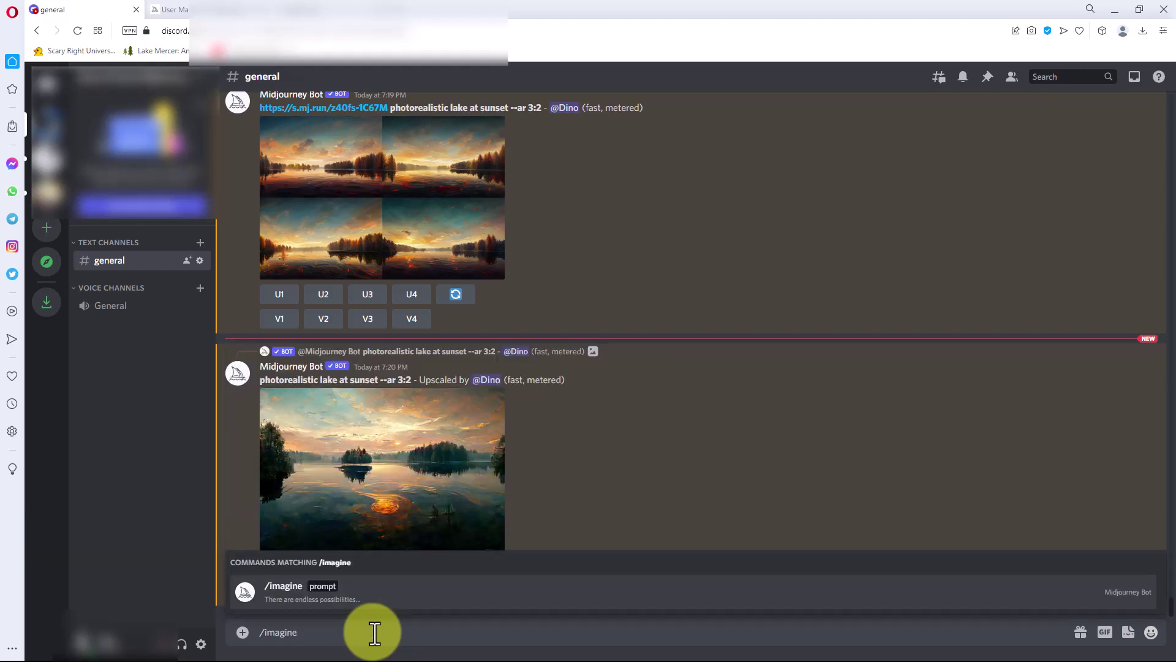
key(Tab)
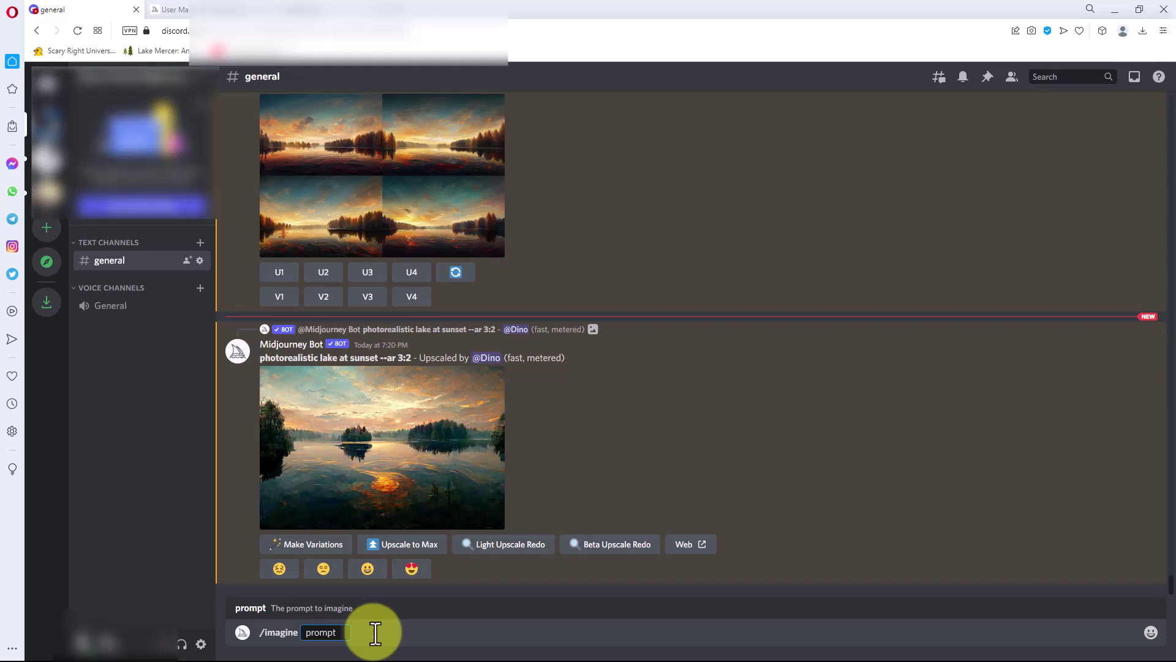
text(photo real lake at sunset)
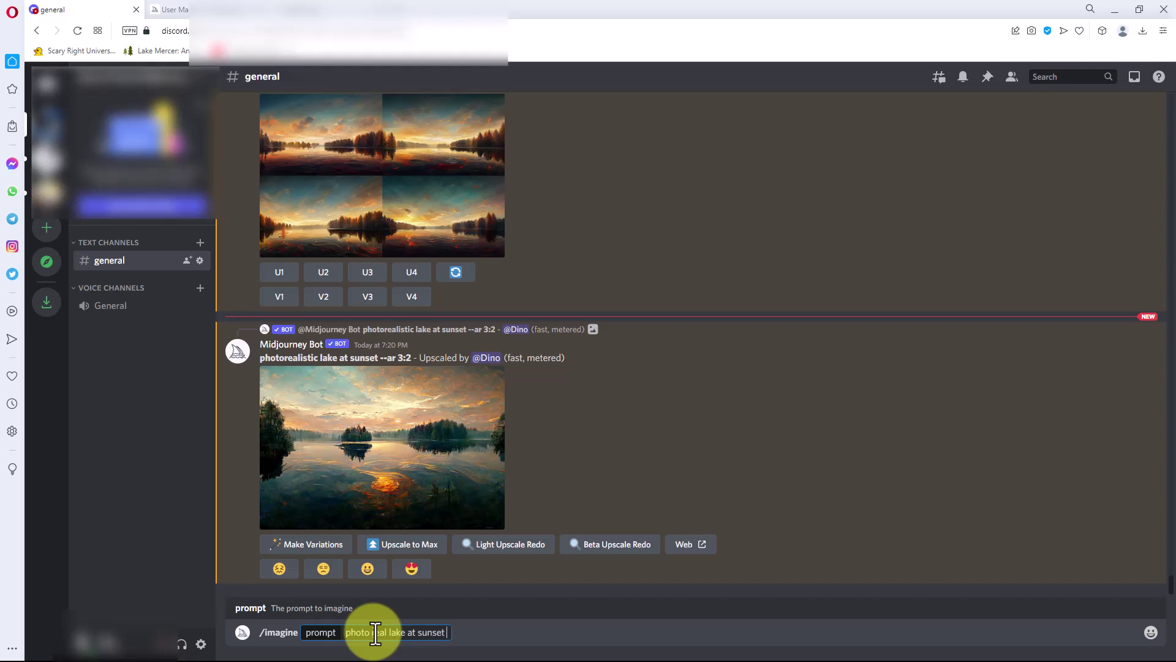
text( --ar 3:2)
key(Return)
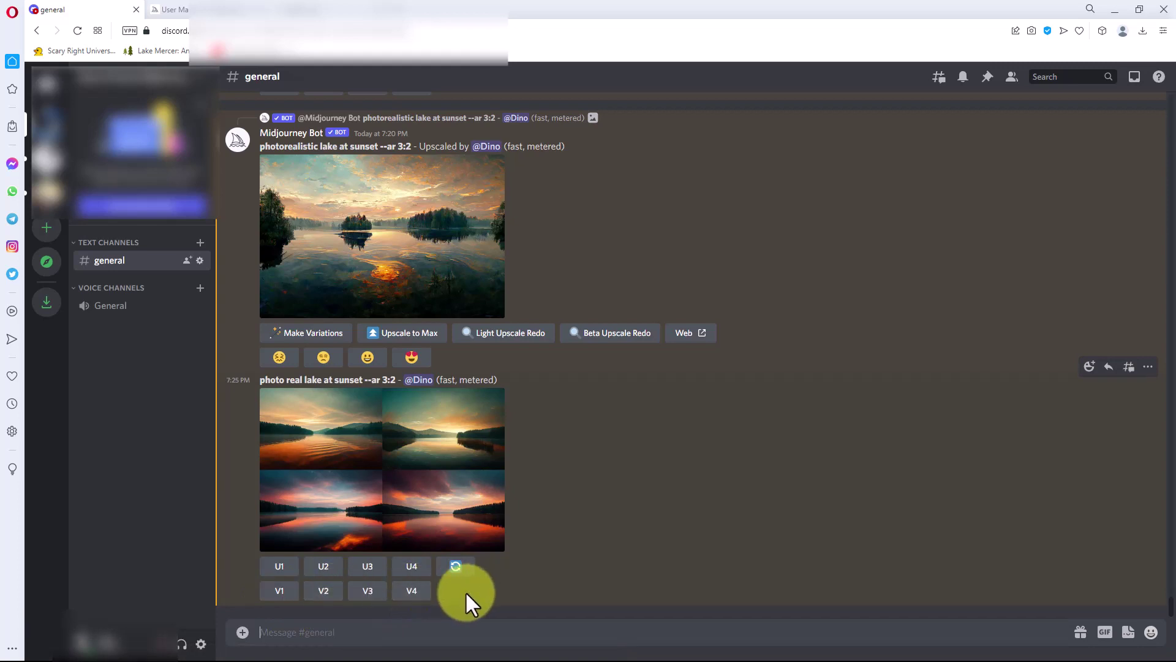
- Wait for the 3:2 lake-at-sunset four-image grid to finish below the earlier upscale
click(466, 570)
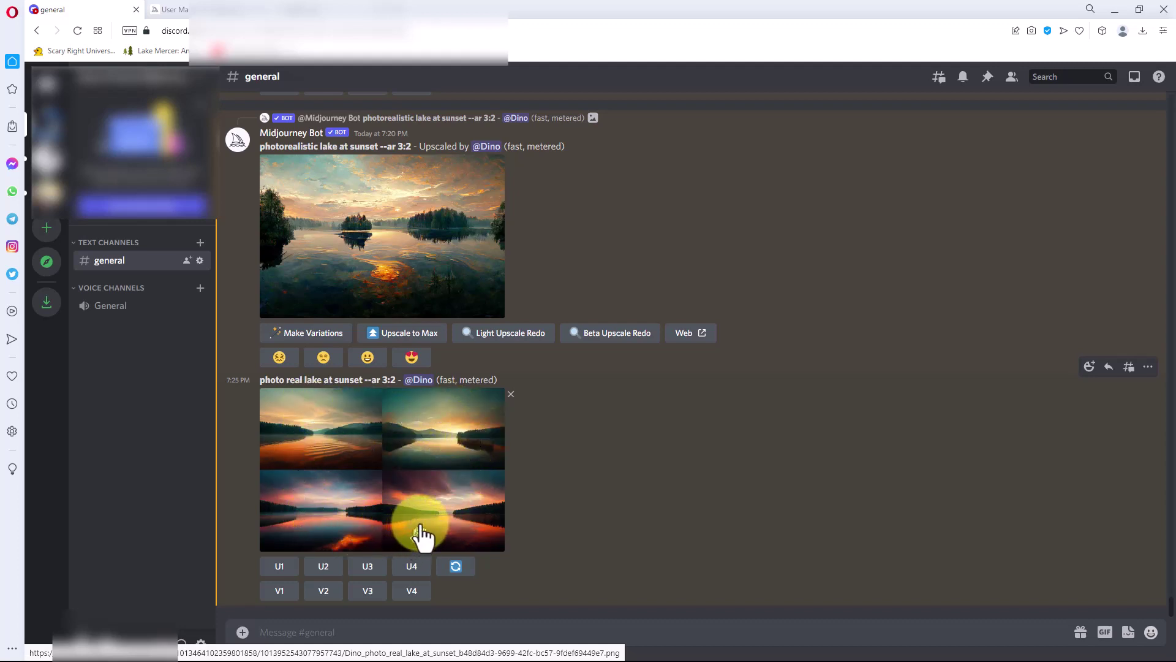
- Preview the lake grid, then upscale its bottom-left image with U3
click(431, 447)
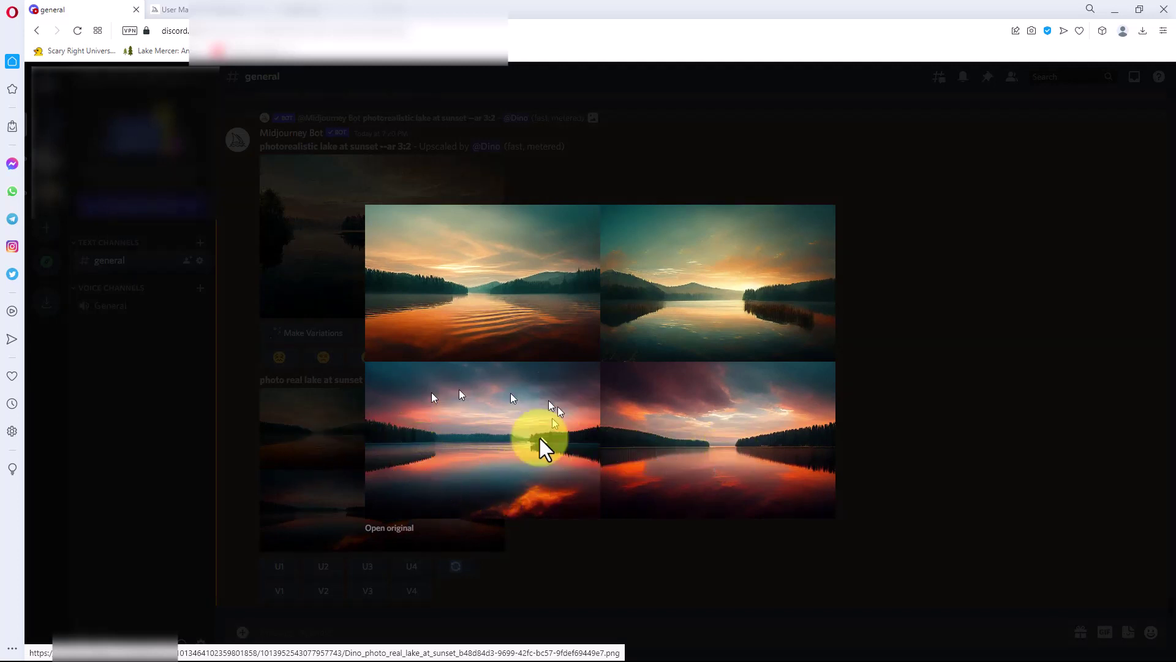
click(559, 560)
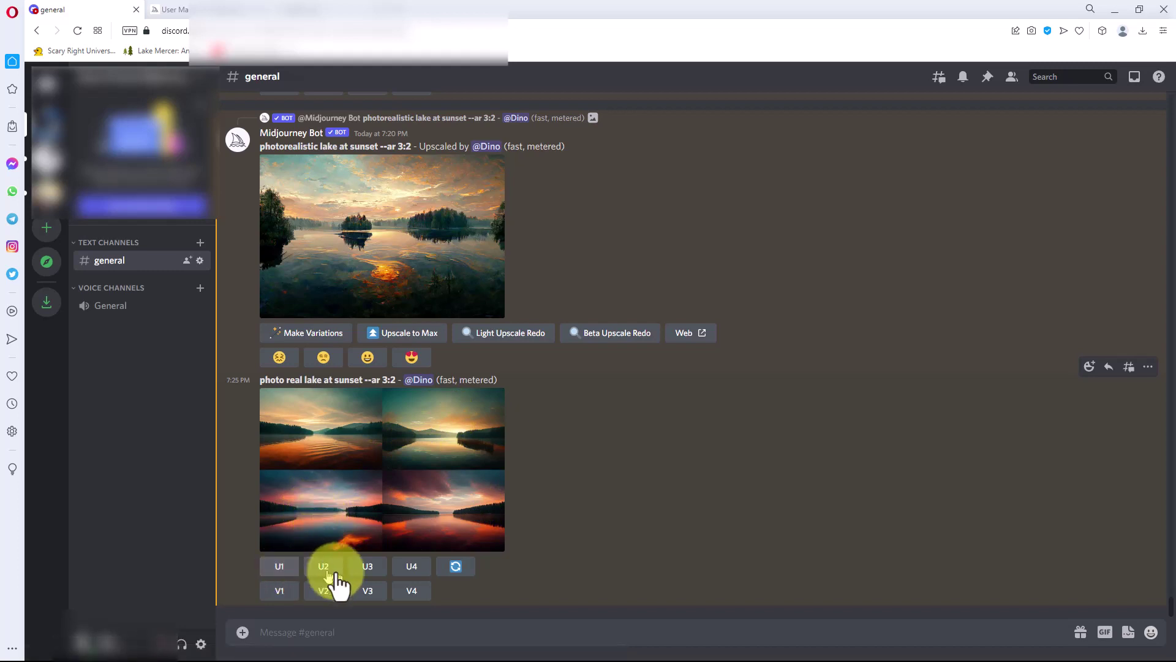
click(367, 566)
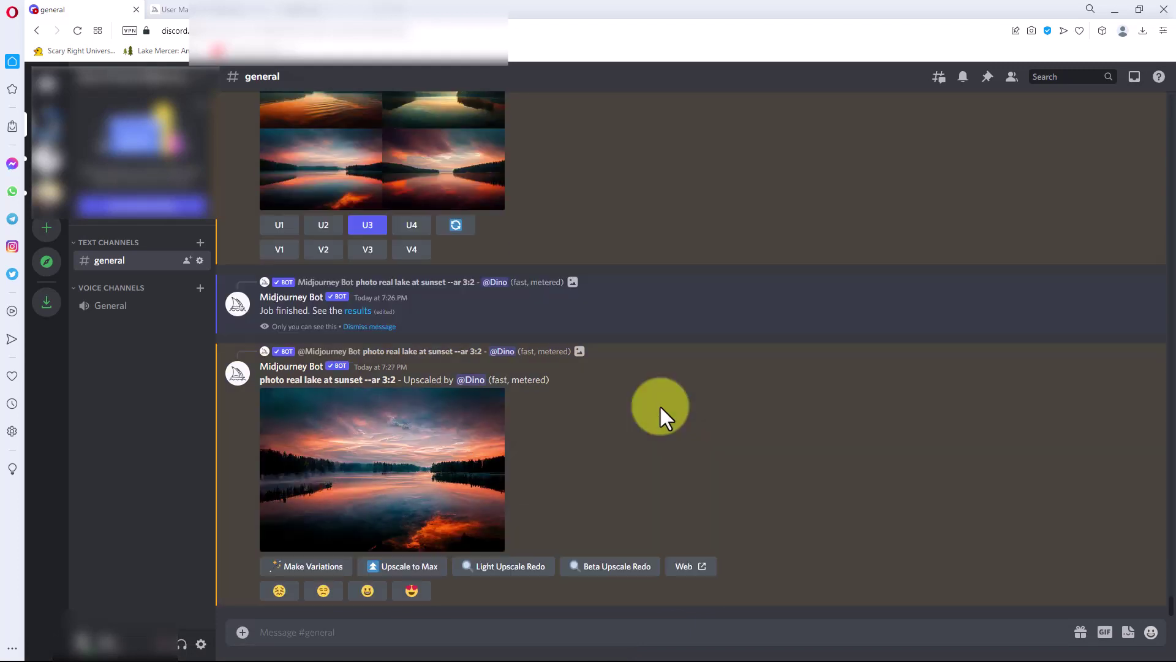
- Open the upscaled lake image's full-size original in a new tab, then return to Discord
click(411, 447)
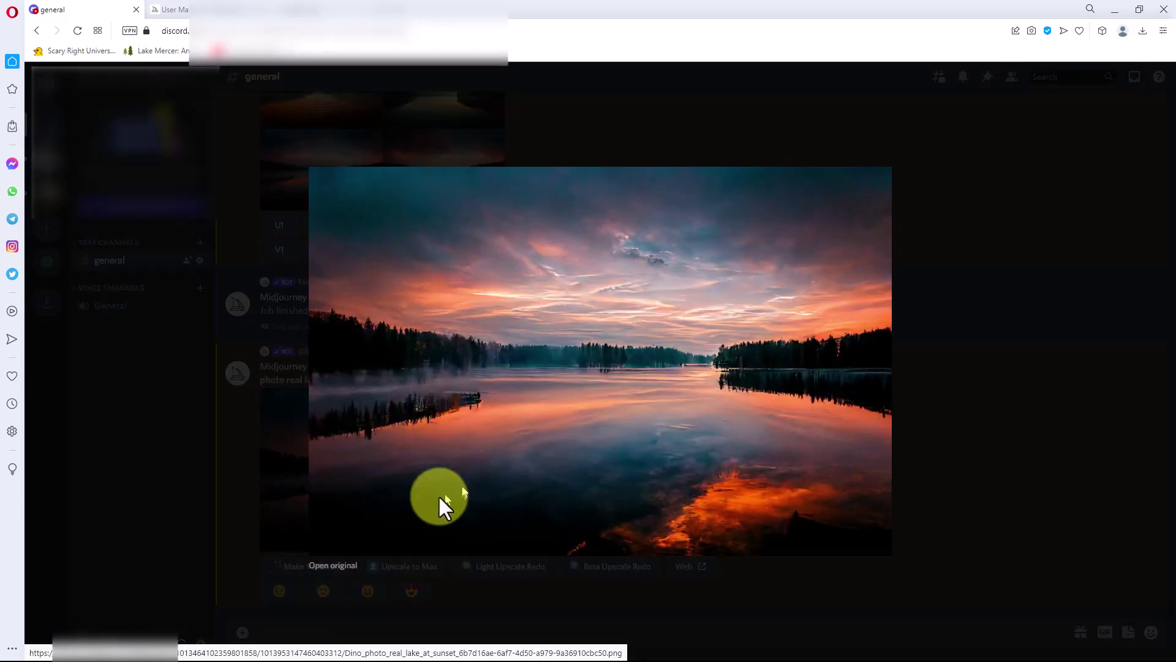
click(325, 565)
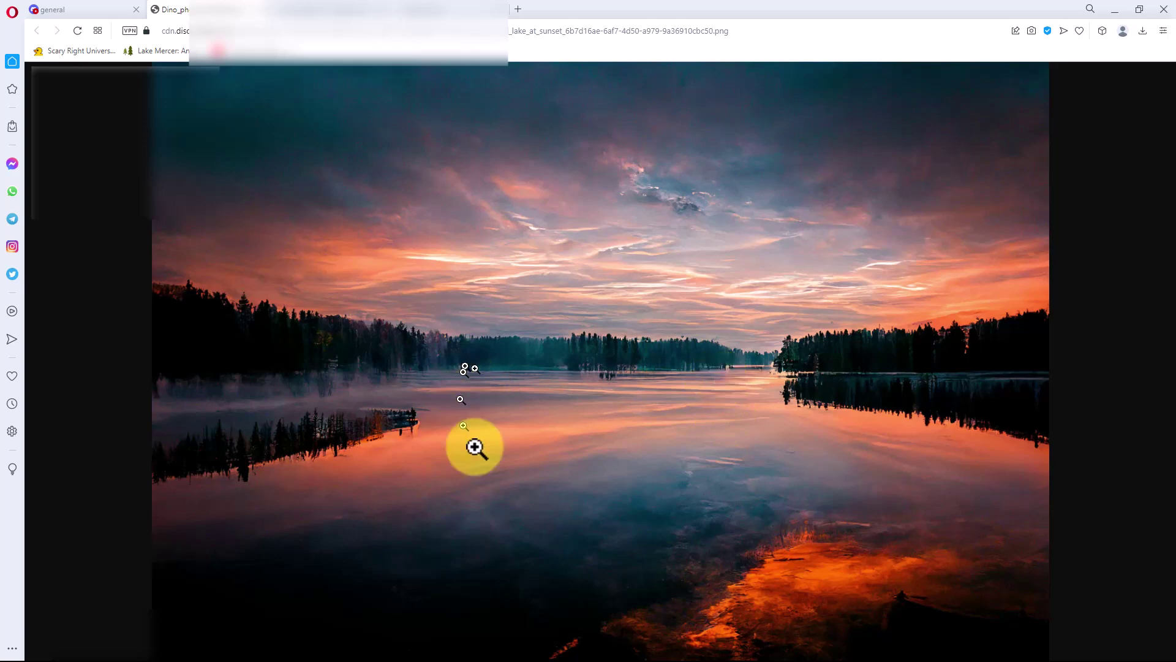
click(108, 13)
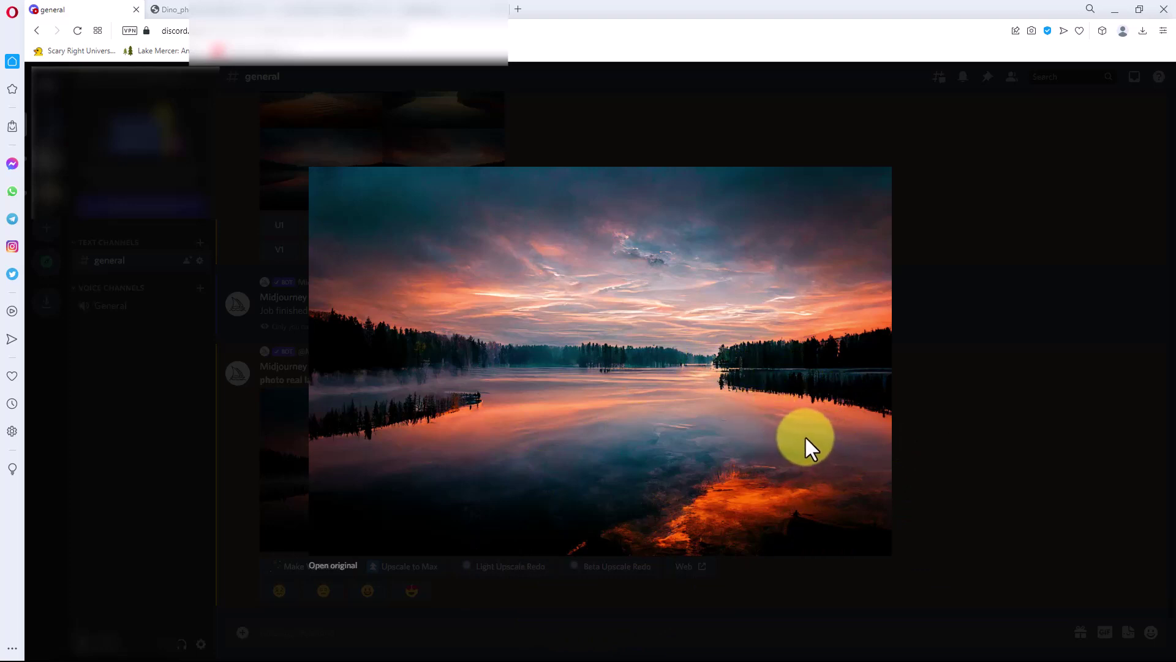
- Close the enlarged upscaled lake image to show the channel post again
click(689, 609)
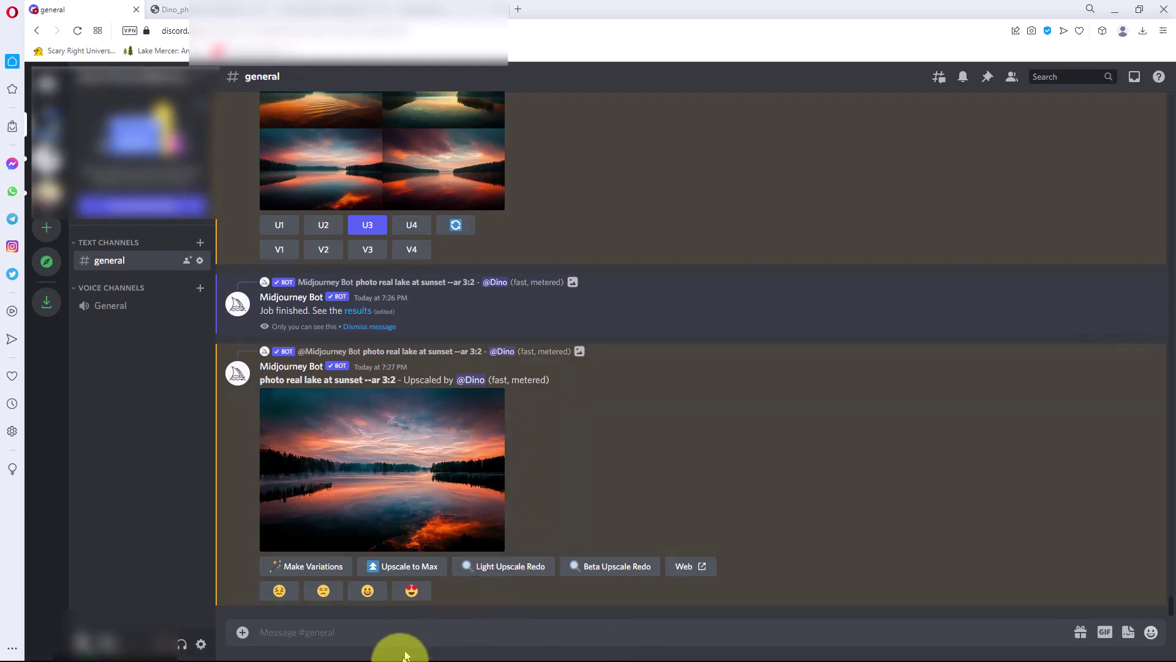
- Upload and post the arch-bridge photo DSC_1315.jpg to the channel
click(242, 632)
click(293, 548)
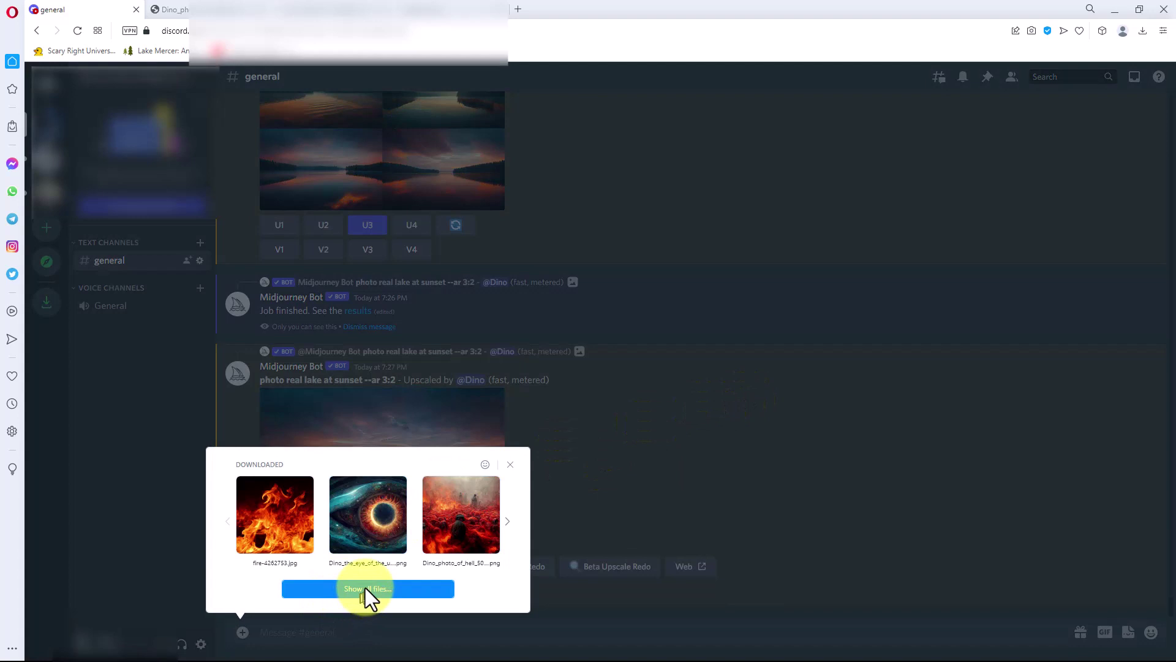
click(365, 587)
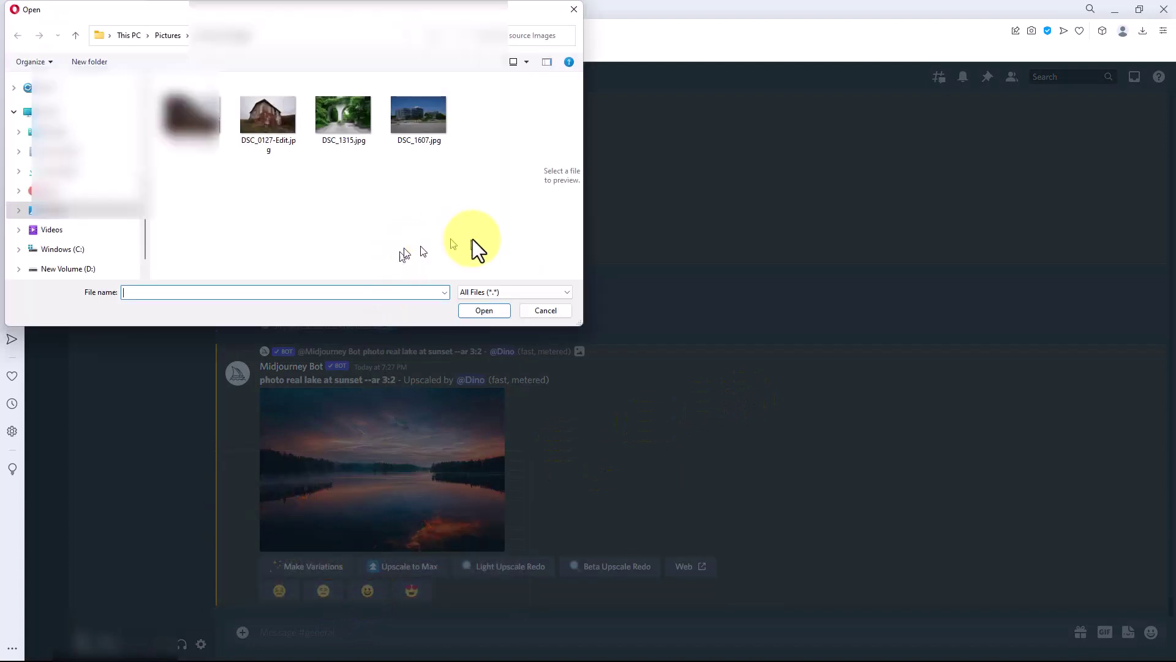
double_click(354, 113)
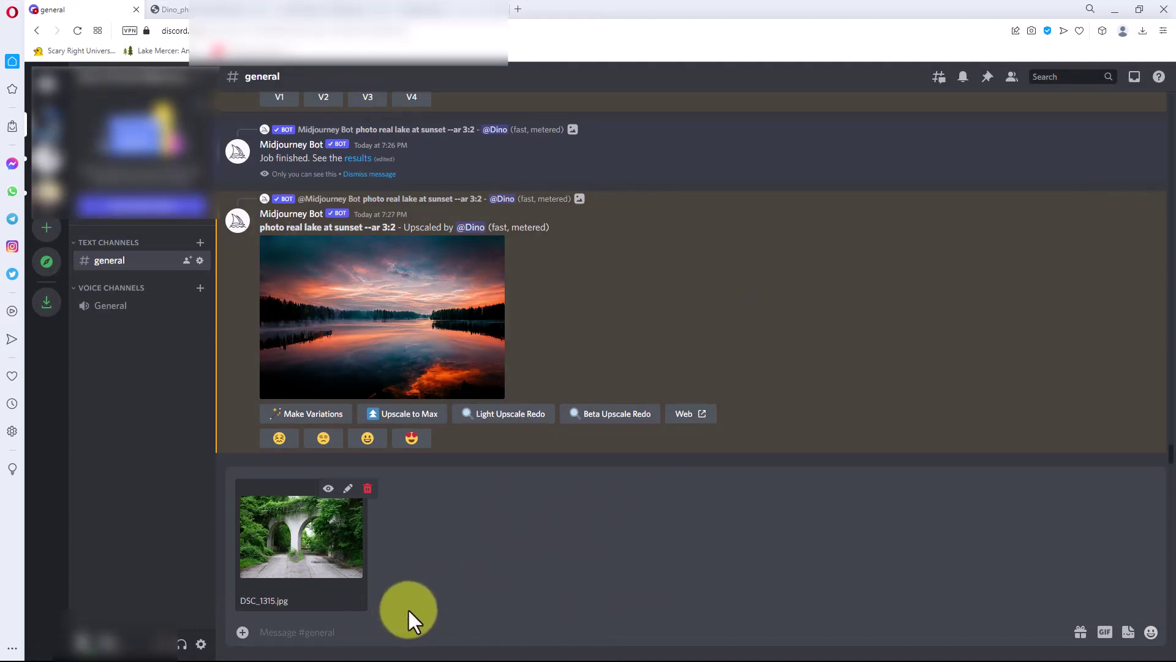
key(Return)
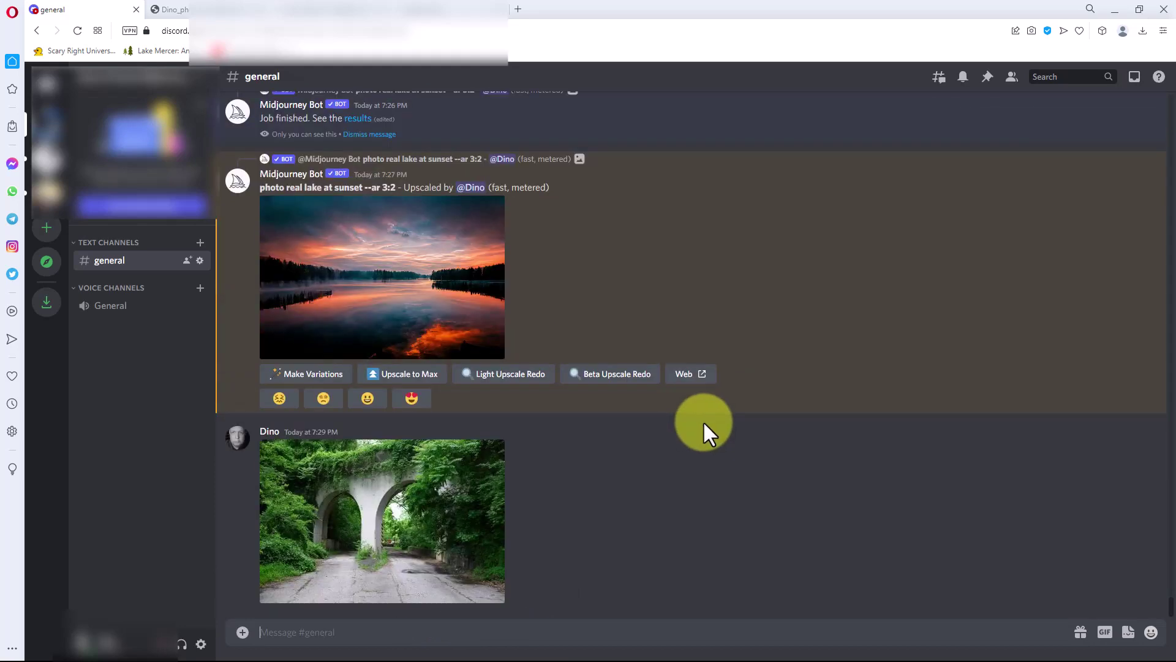
- Open the posted arch photo's full-size original and select its web address
click(394, 521)
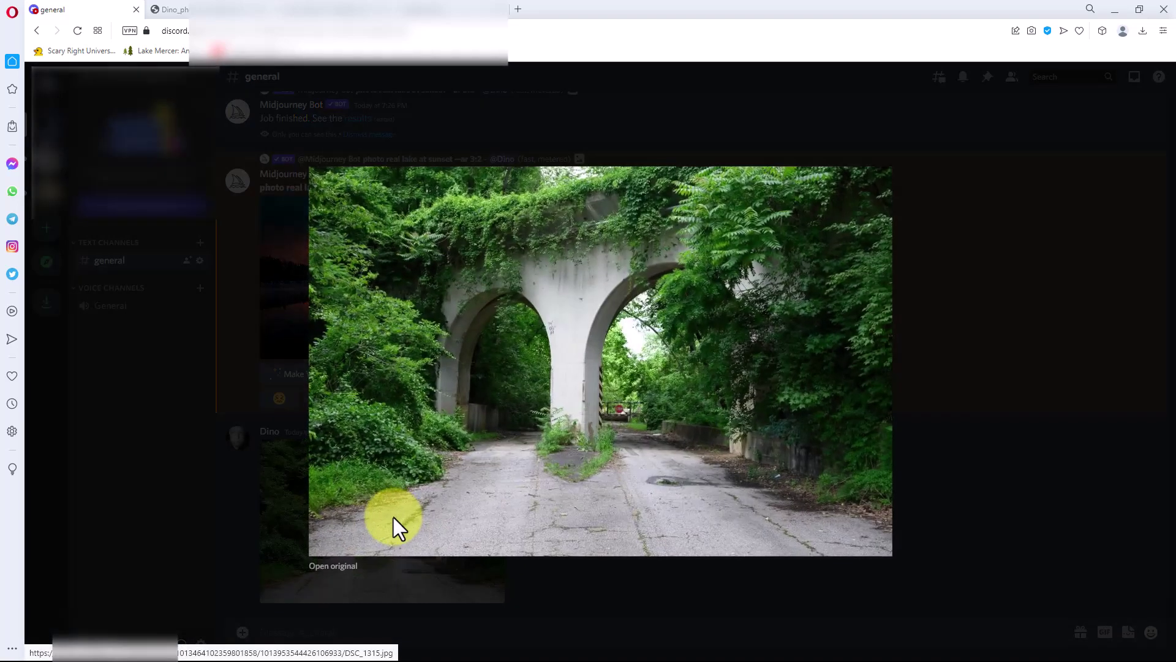
click(336, 567)
click(518, 34)
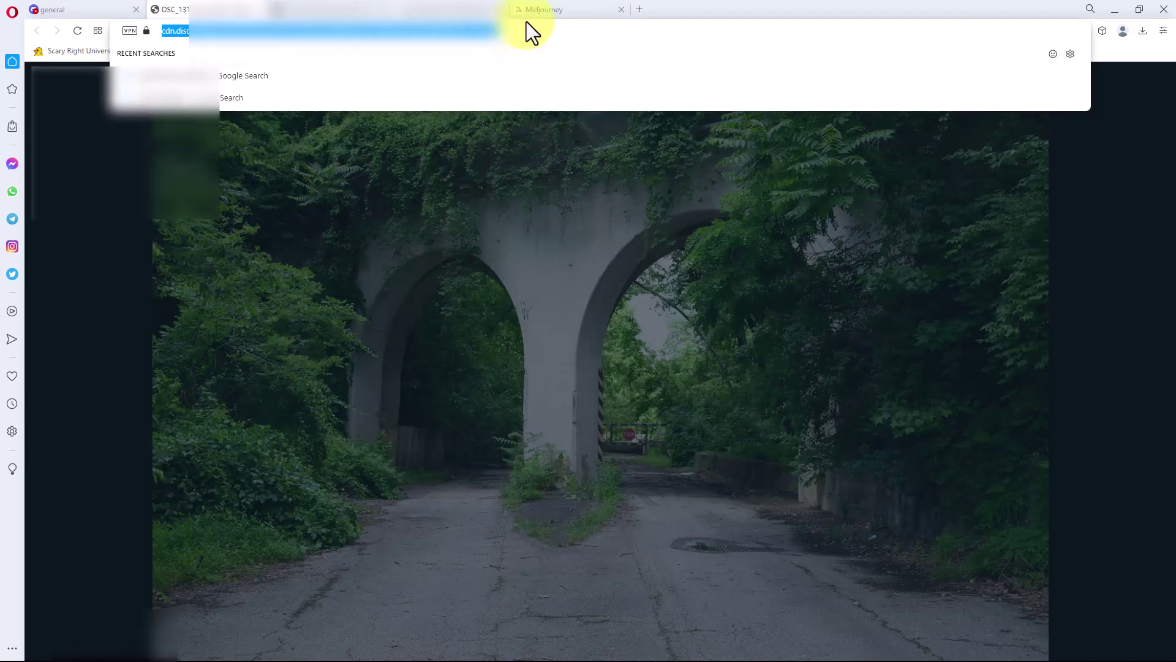
- Copy the bridge photo's address and return to the Discord general channel, closing the viewer
key(Escape)
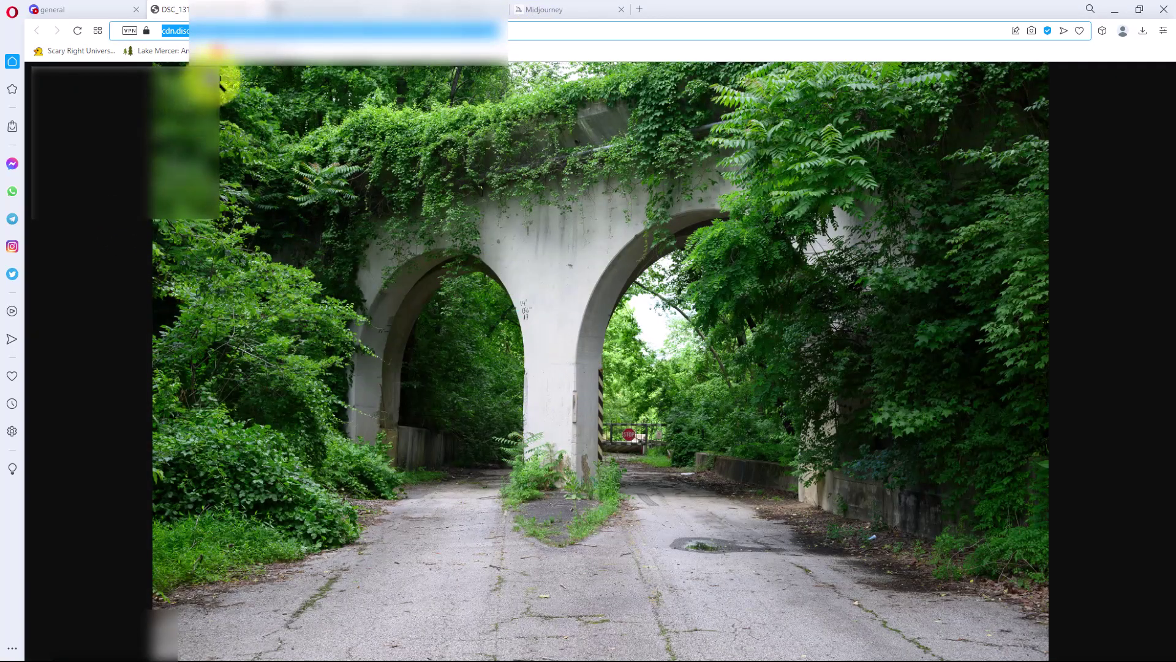
click(106, 9)
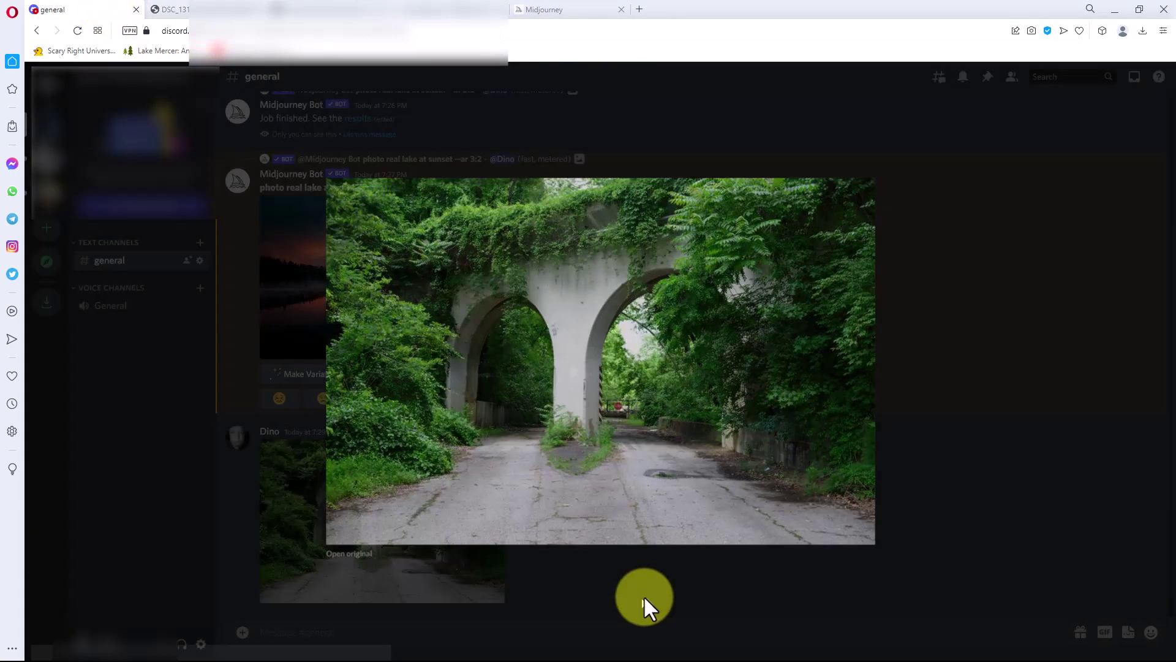
click(642, 595)
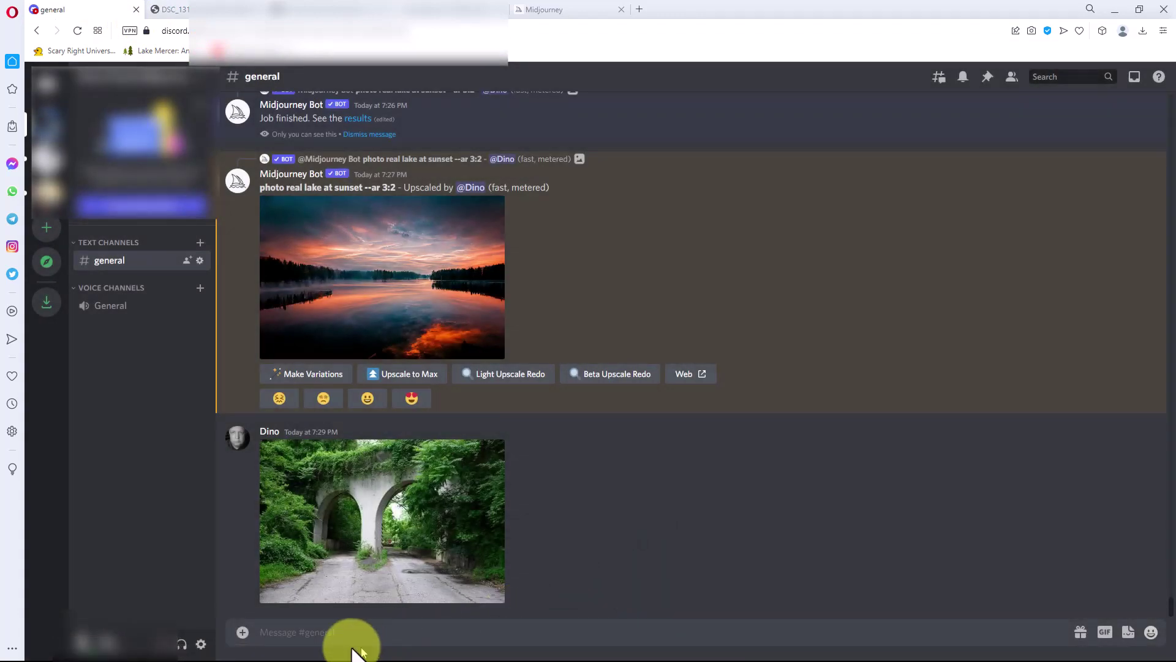
- Compose an /imagine prompt of the pasted bridge photo URL followed by --ar 3:2
click(341, 631)
text(/)
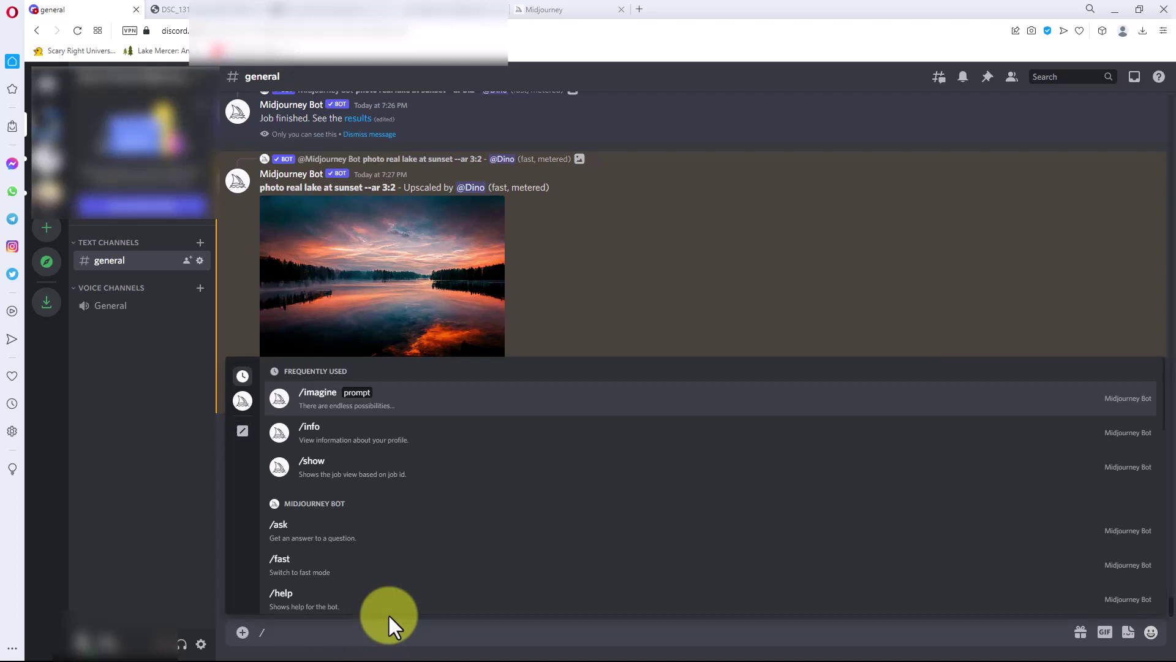
text(imagine)
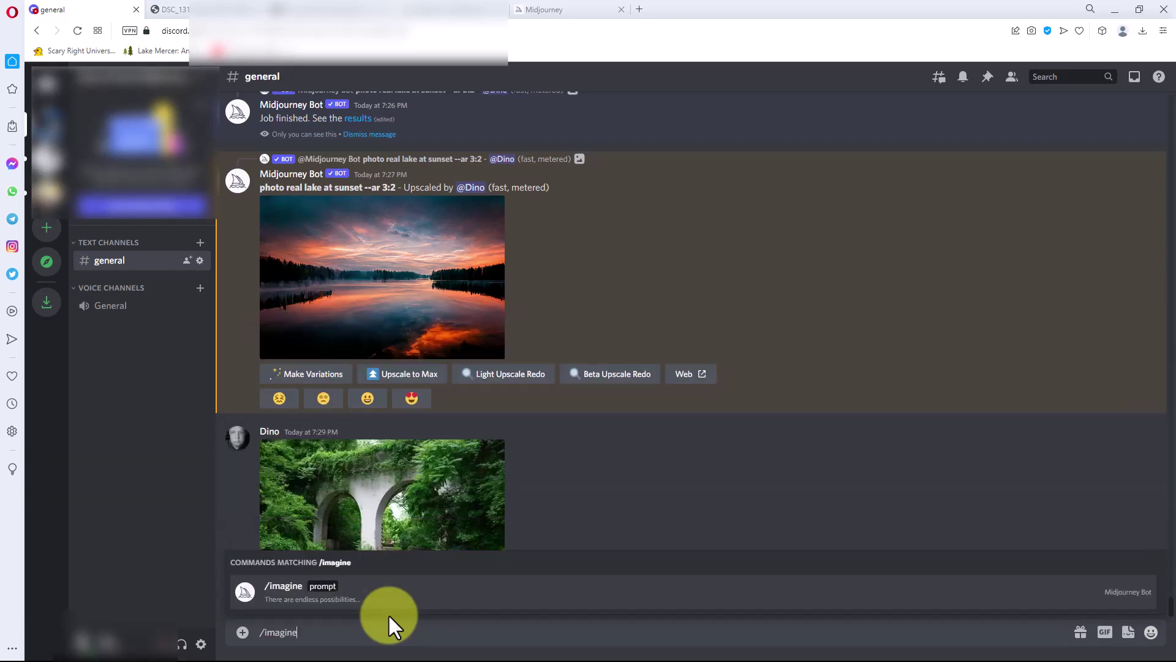
key(Tab)
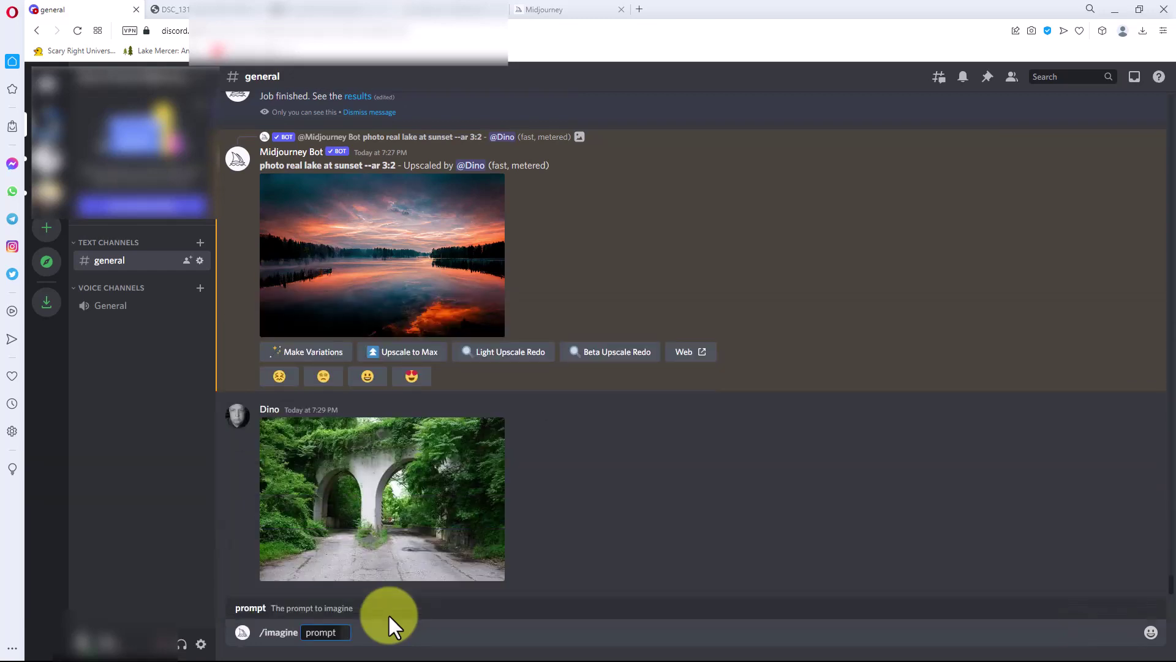
key(ctrl+v)
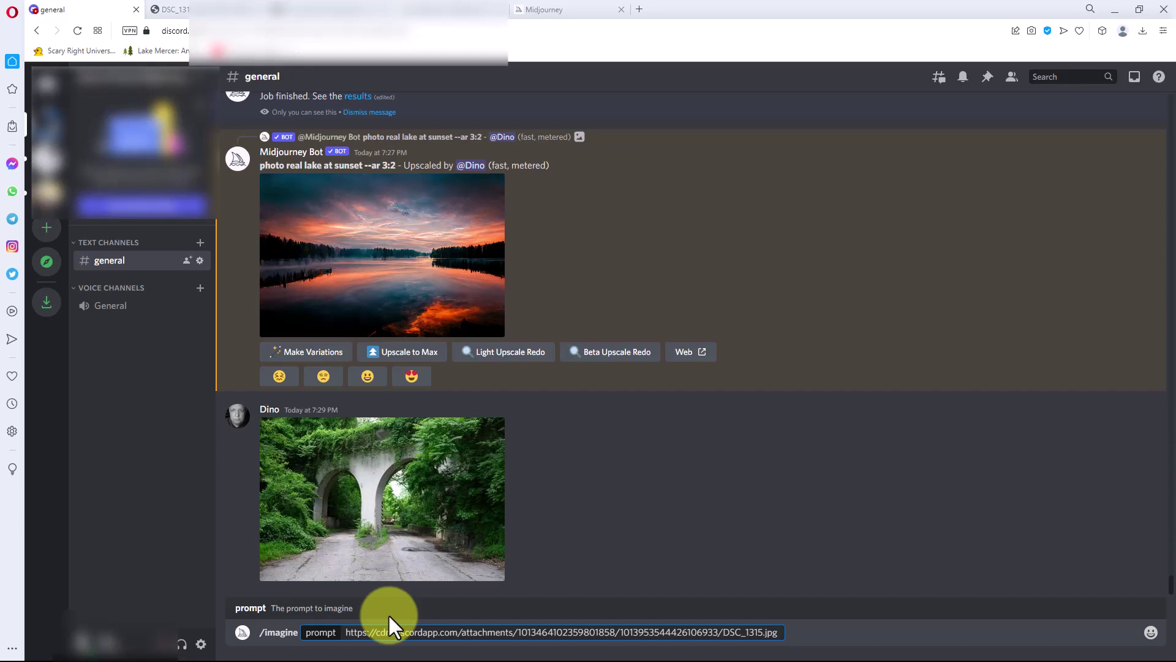
text(--ar 3:2)
- Submit the bridge-photo prompt and receive Midjourney's four-image grid of overgrown arcades
key(Return)
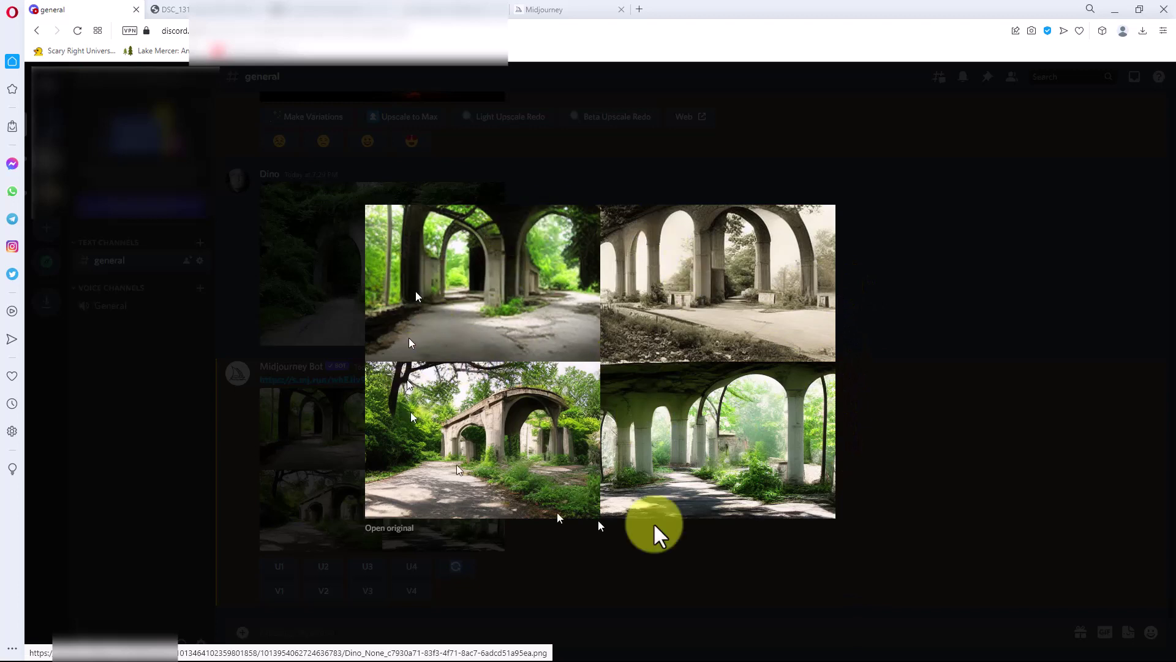
click(843, 568)
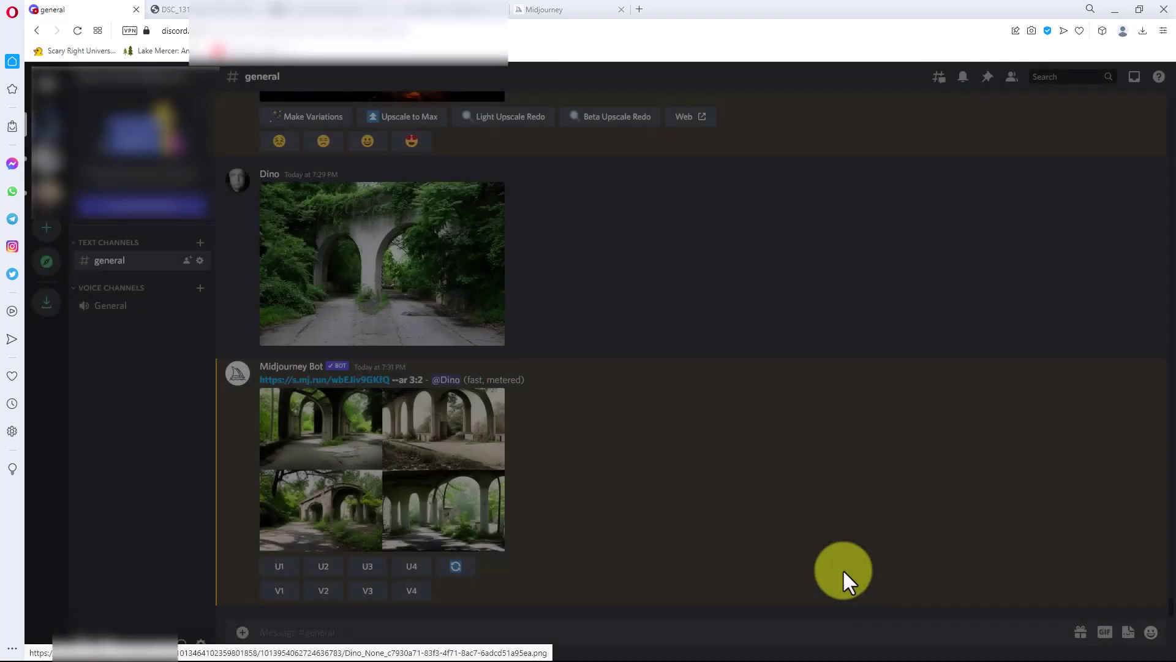
click(469, 450)
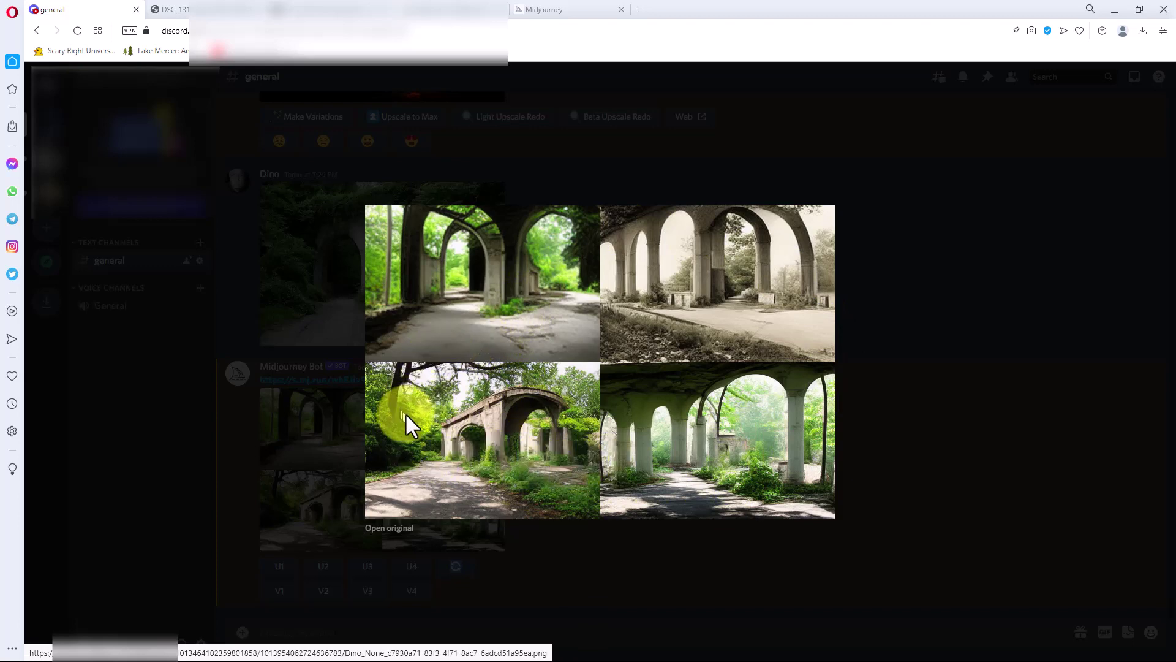
click(615, 541)
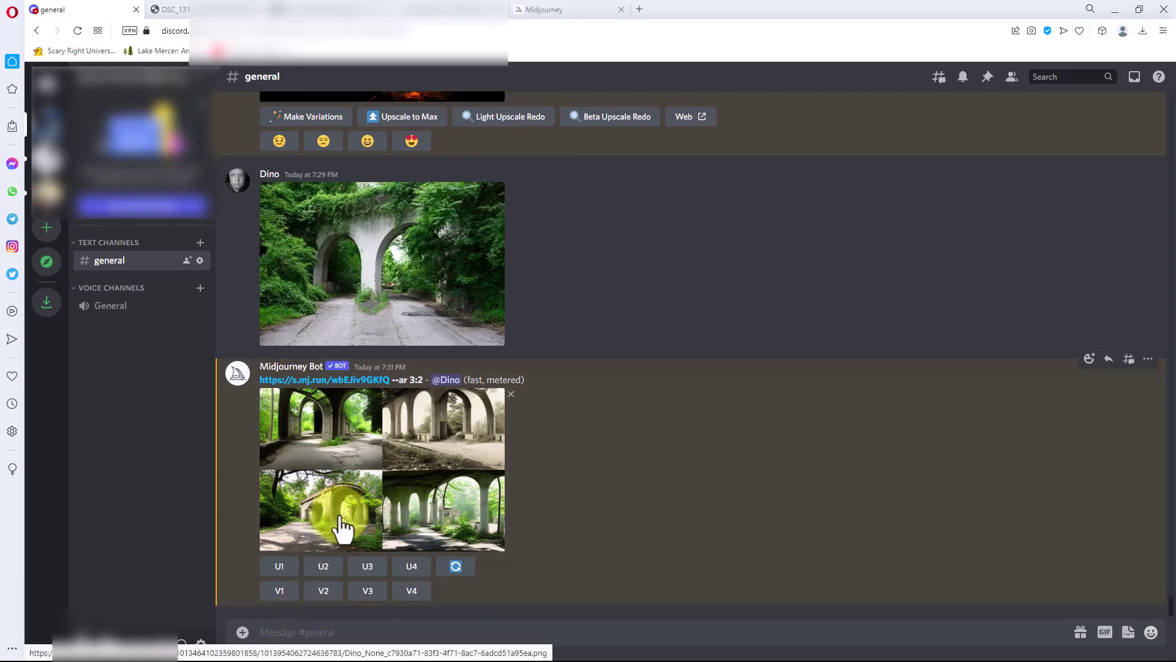
- Upscale the third bridge-grid image with U3, then open the original DSC_1315.jpg full-size
click(368, 568)
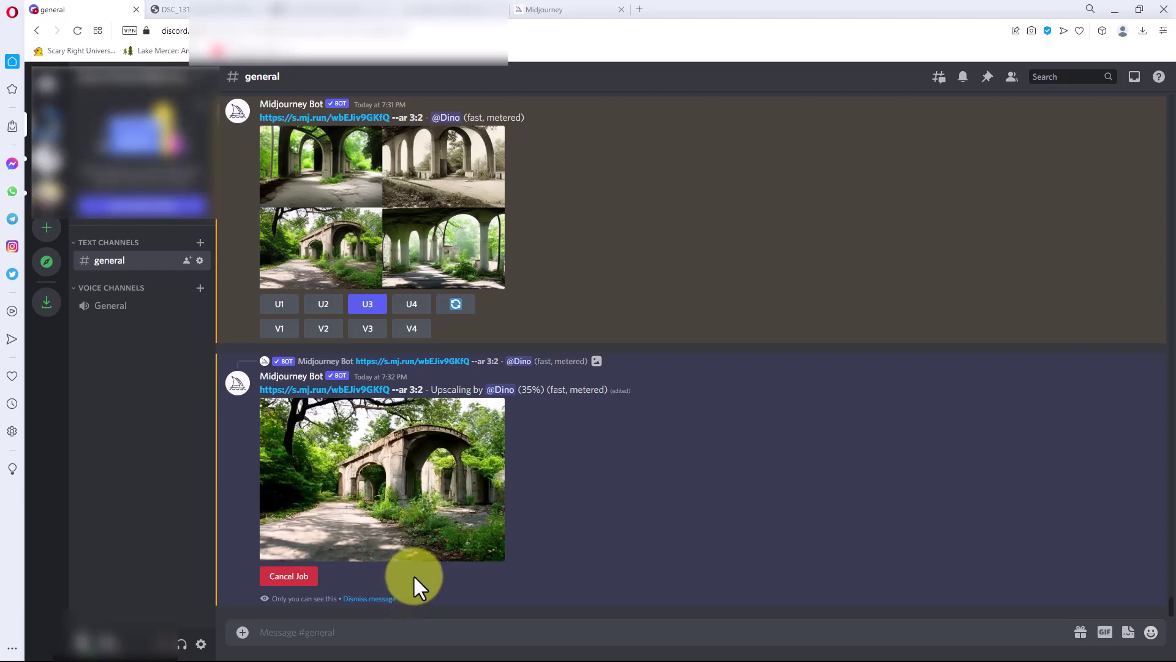
scroll(621, 557, up, 6)
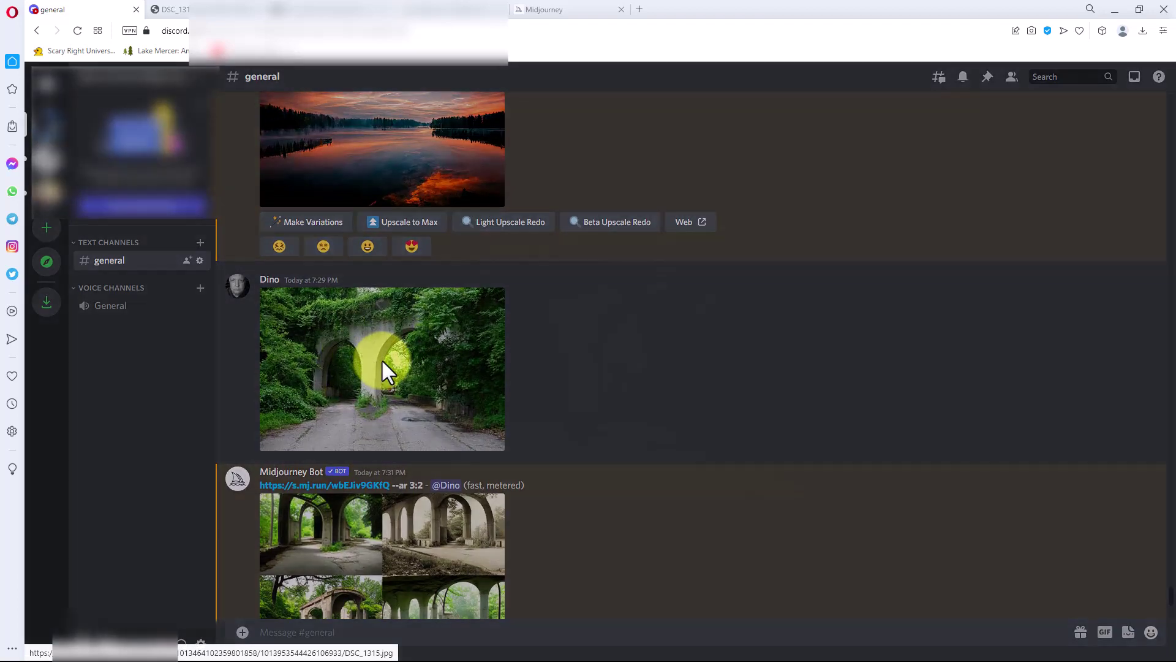
click(382, 363)
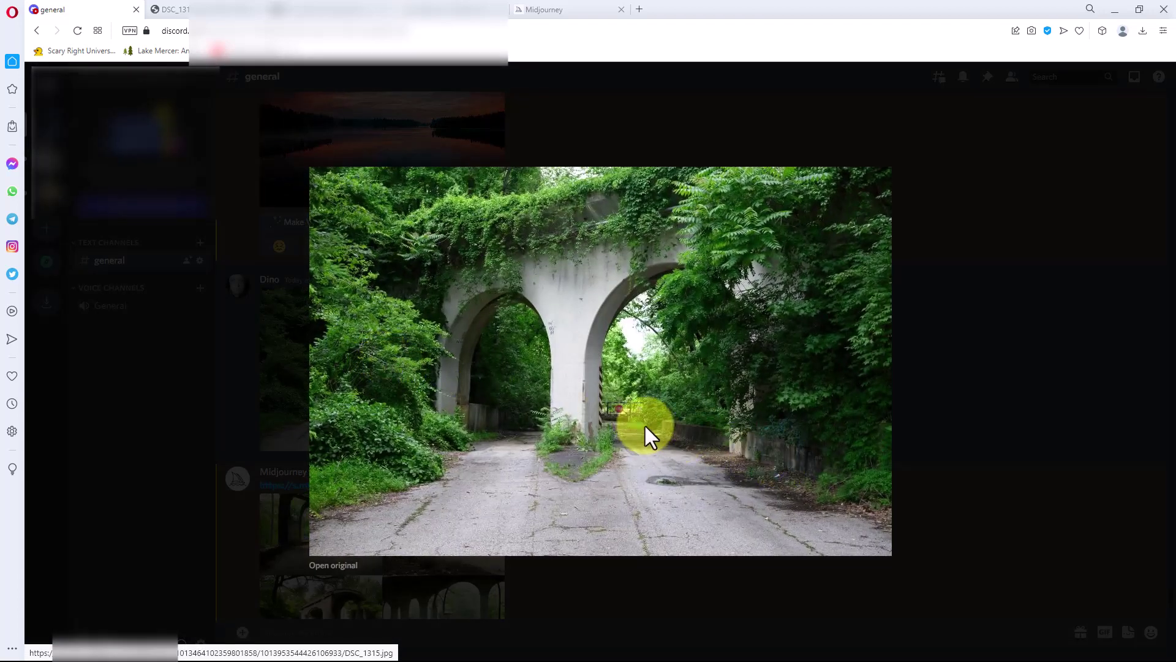
click(338, 569)
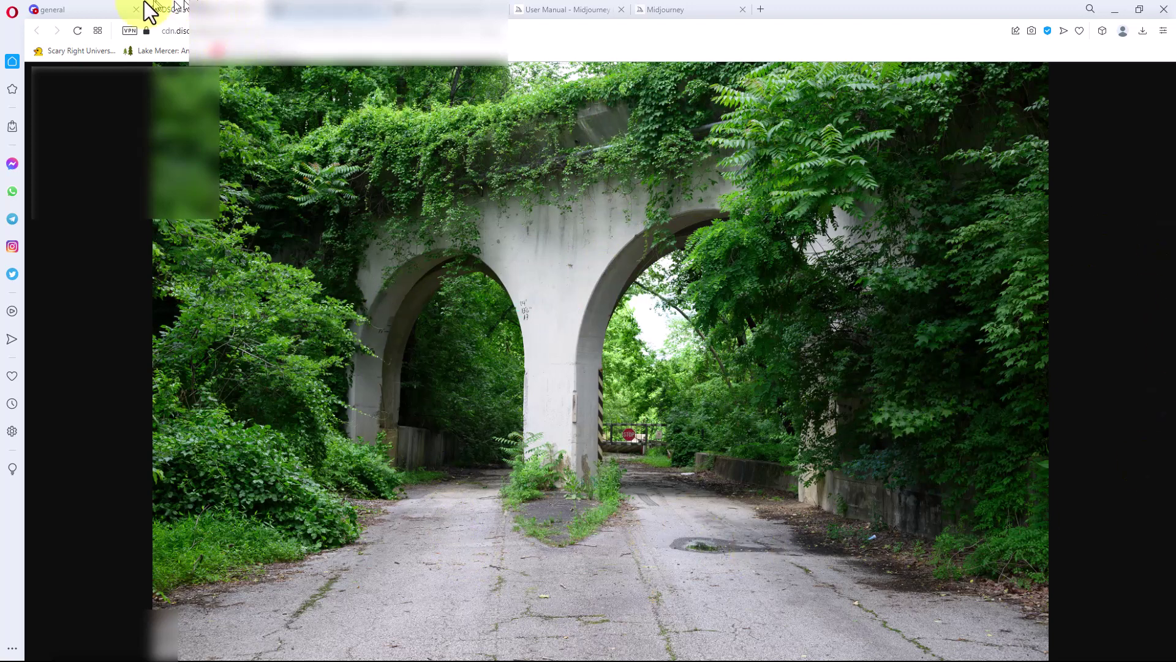
- Back in Discord, open the upscaled overgrown-arcade image full-size in a new Opera tab
click(109, 9)
key(Escape)
click(454, 445)
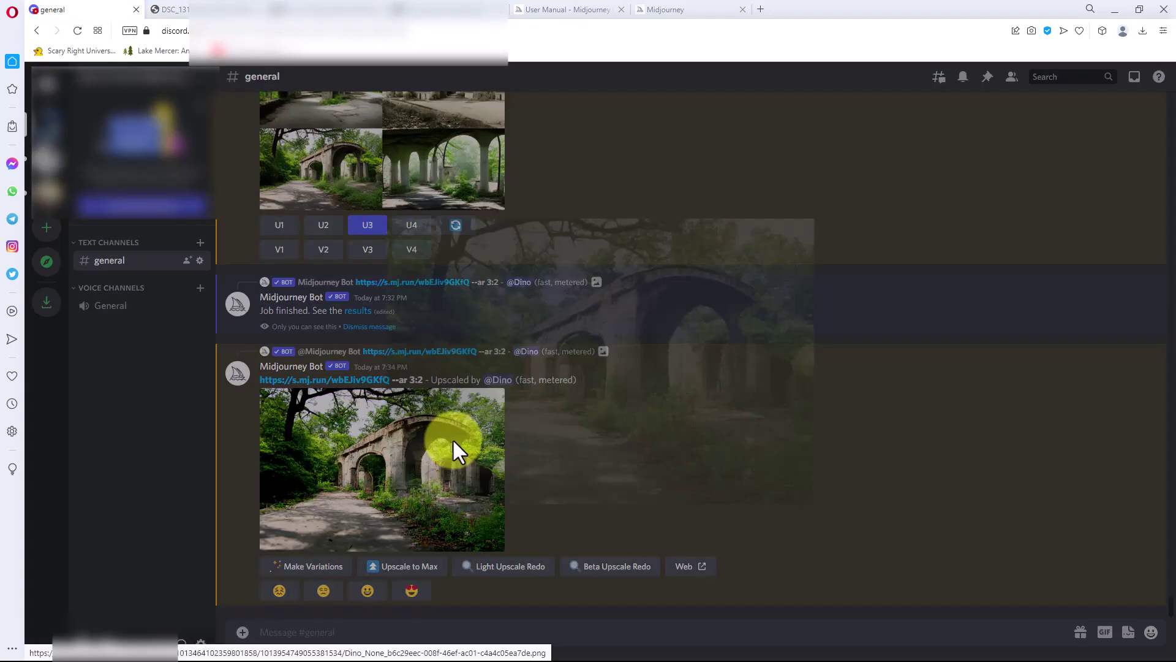
click(340, 564)
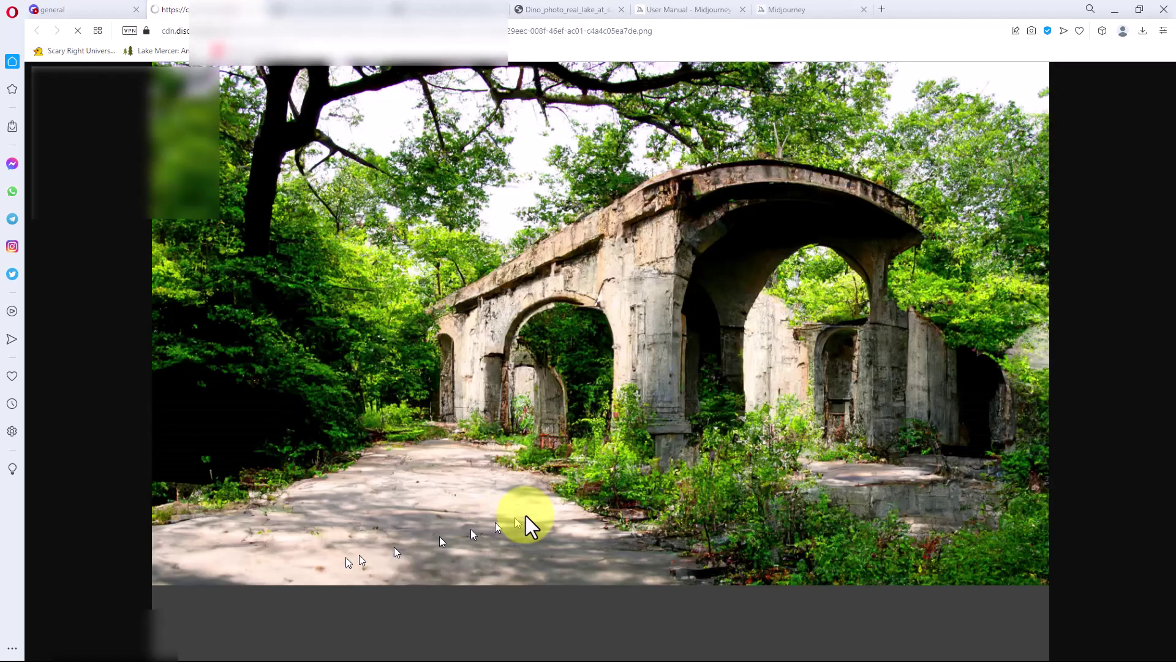